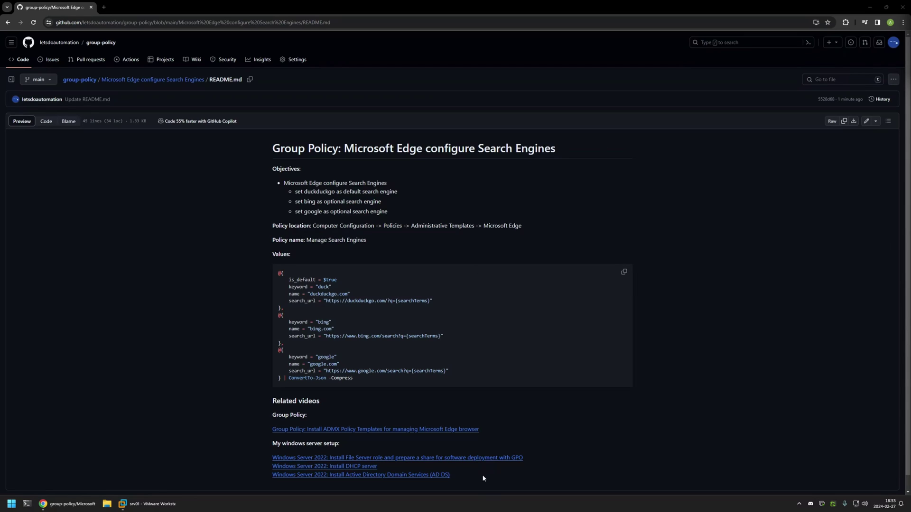
Highlight the README's Related videos section and Windows Server setup links for emphasis.
left_click_drag(483, 477, 261, 400)
left_click(357, 410)
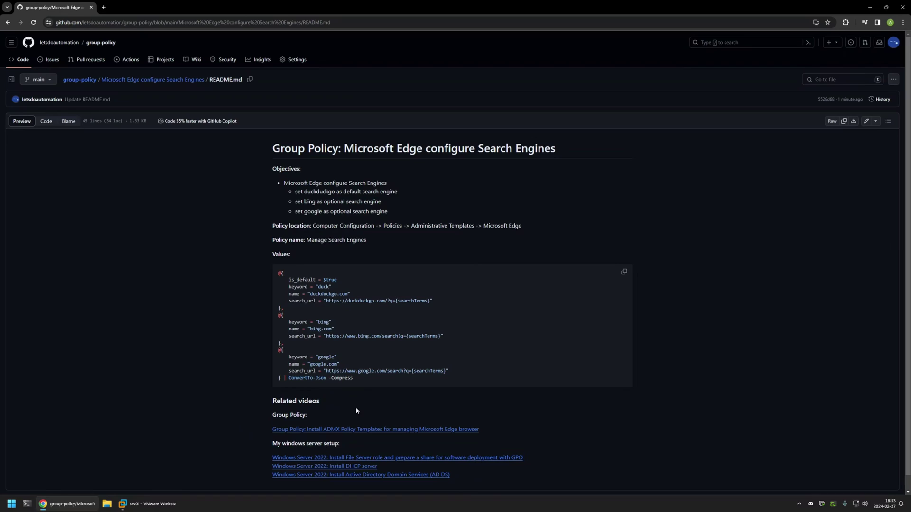
left_click_drag(481, 478, 265, 437)
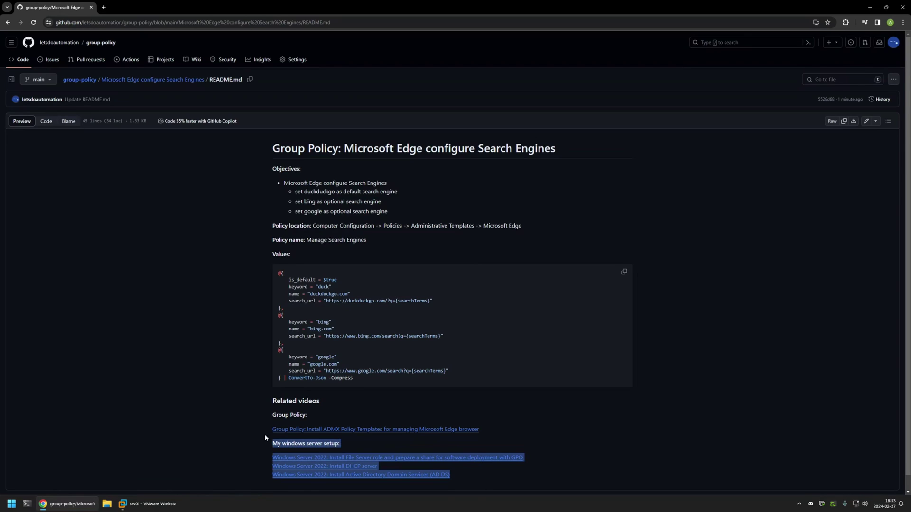
left_click(349, 443)
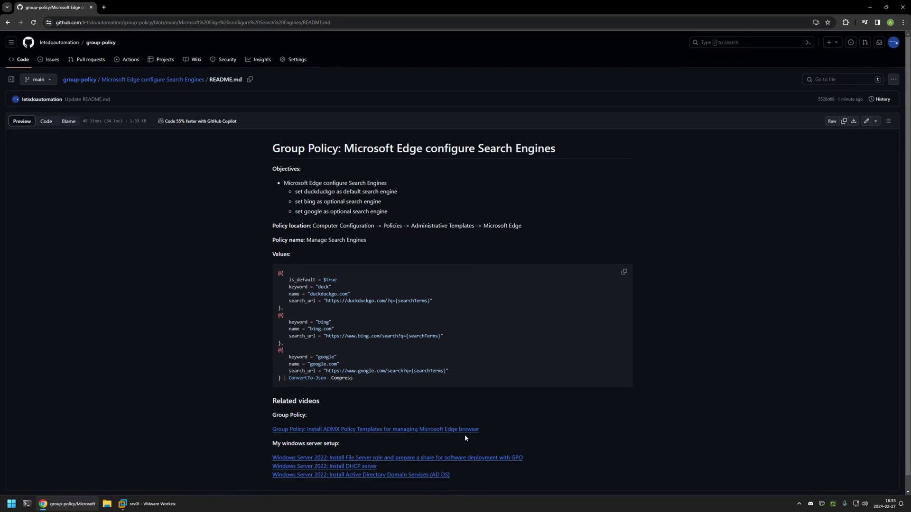
left_click_drag(488, 428, 204, 403)
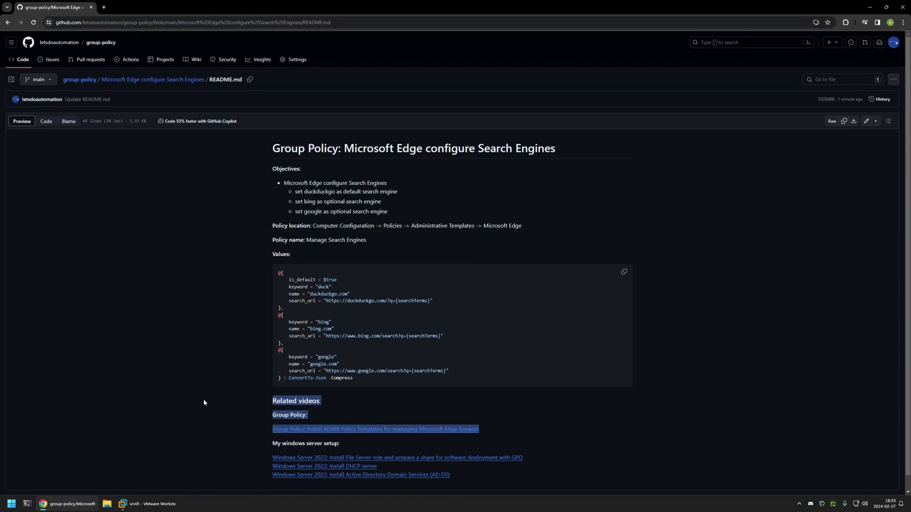
left_click(526, 225)
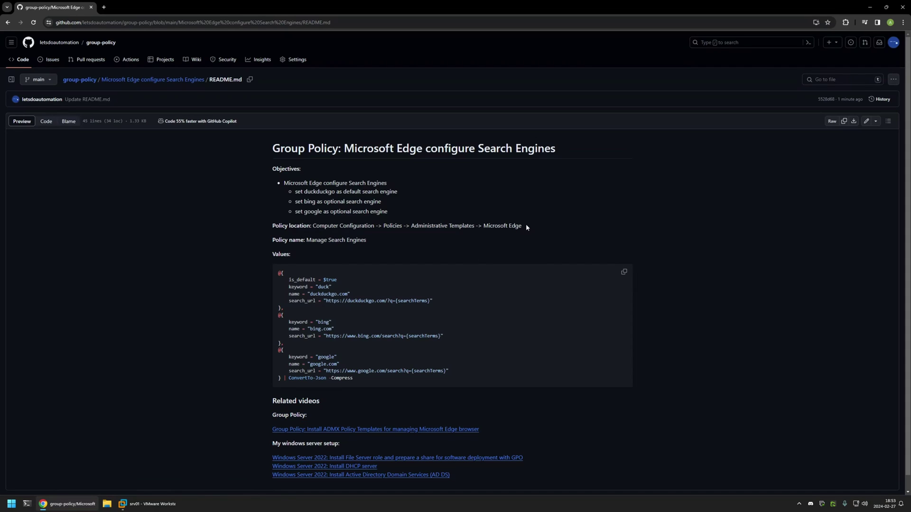
Highlight the objectives, duckduckgo/bing/google engines and policy values, then return to the server VM.
left_click_drag(411, 213, 232, 178)
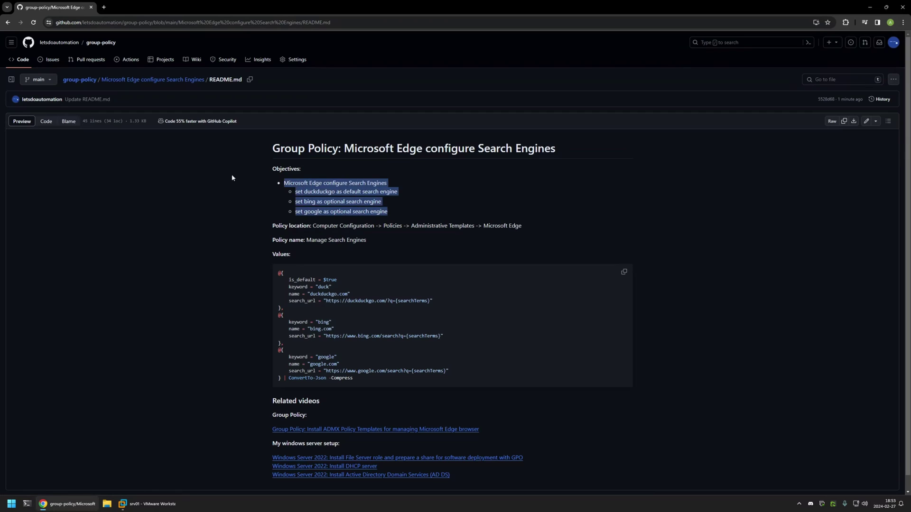
left_click(381, 194)
left_click_drag(300, 191, 402, 194)
left_click(345, 191)
left_click(326, 201)
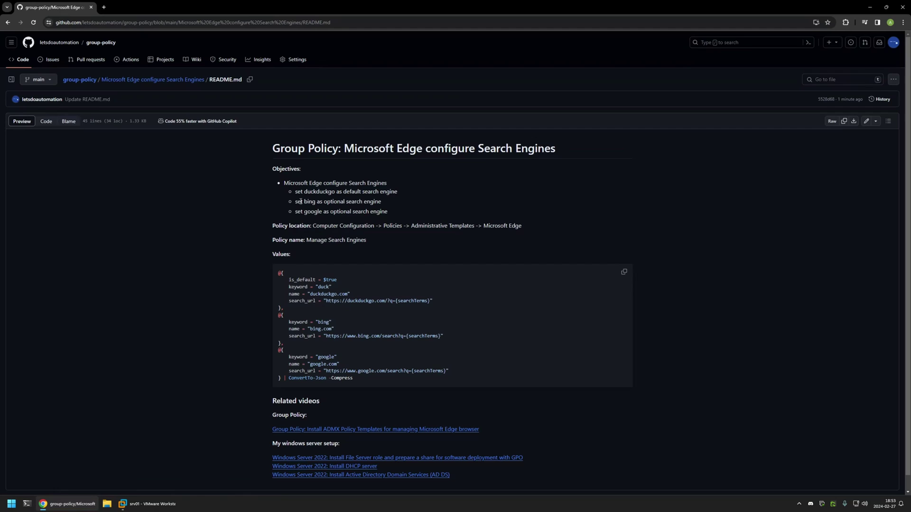
left_click_drag(301, 202, 398, 214)
left_click(321, 210)
left_click(393, 216)
left_click_drag(411, 378, 242, 220)
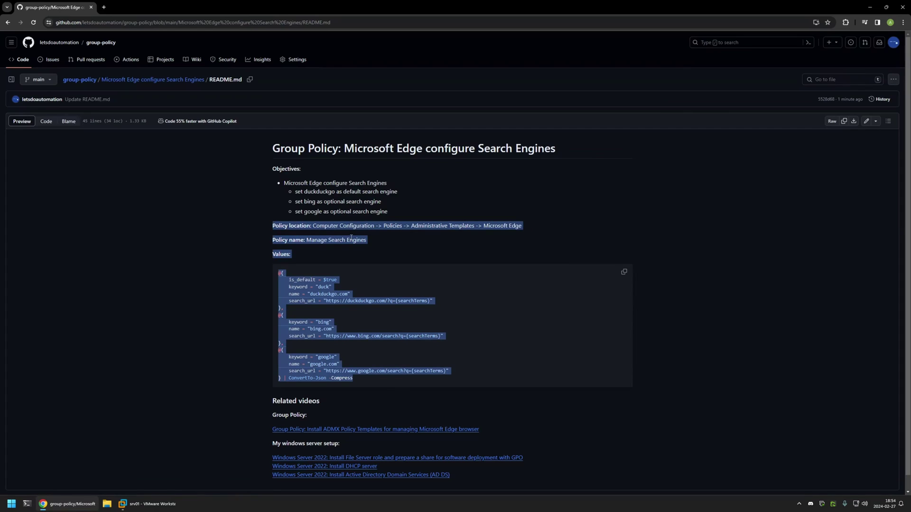
left_click(370, 238)
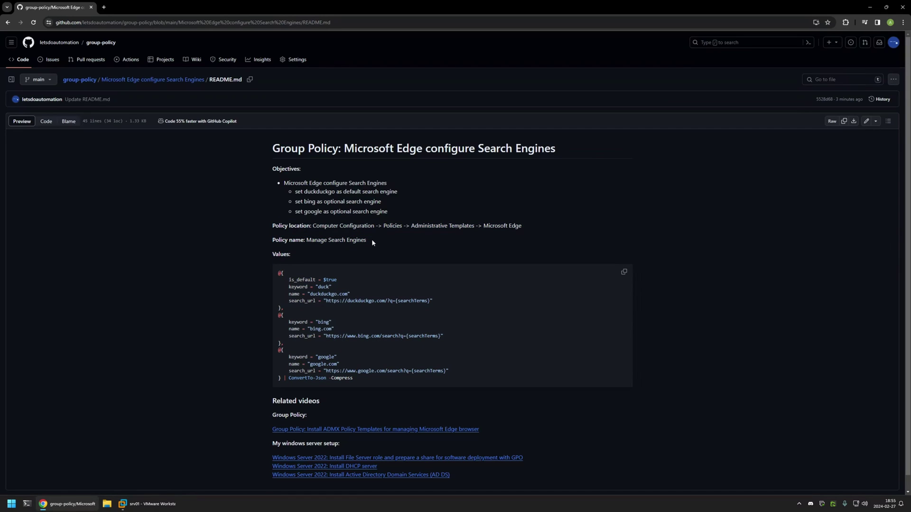
left_click(147, 504)
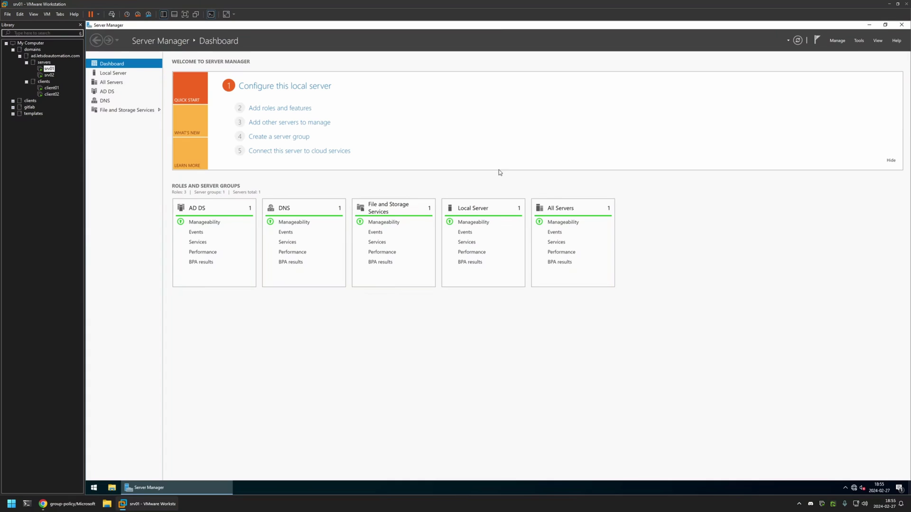
From Tools, launch Group Policy Management and create a new GPO named 'edge settings' under Group Policy Objects.
left_click(858, 41)
left_click(837, 144)
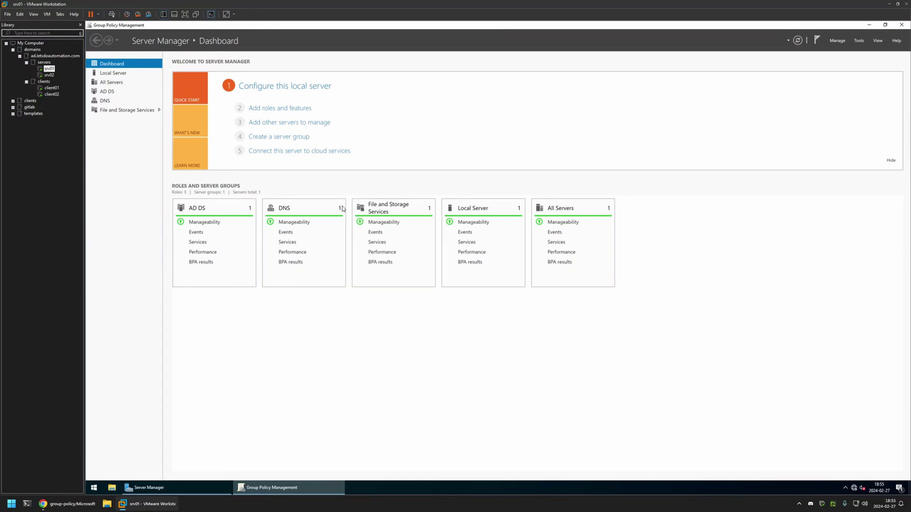
right_click(149, 136)
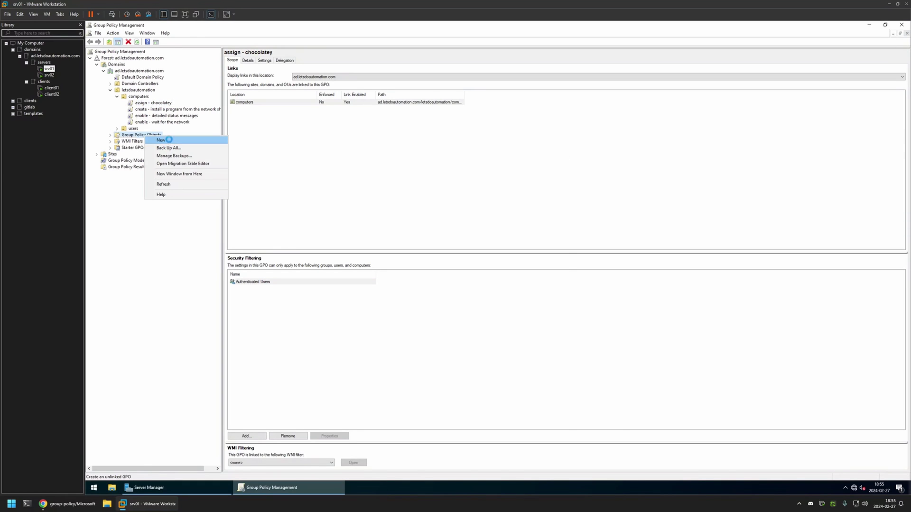
left_click(161, 140)
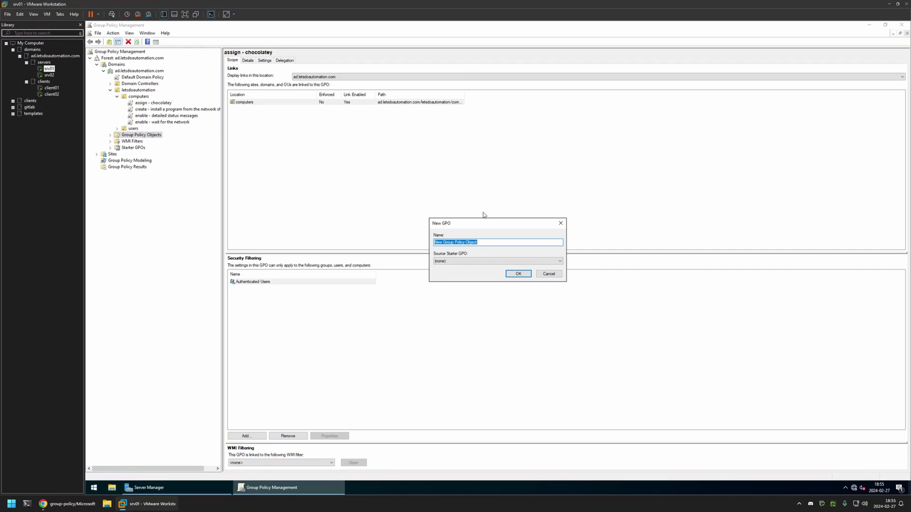
type("edge settings")
left_click(518, 274)
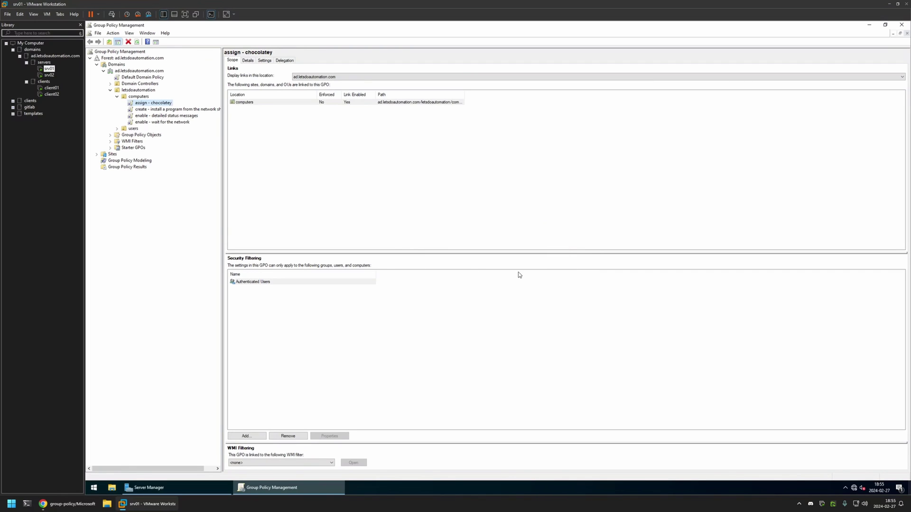
left_click(110, 135)
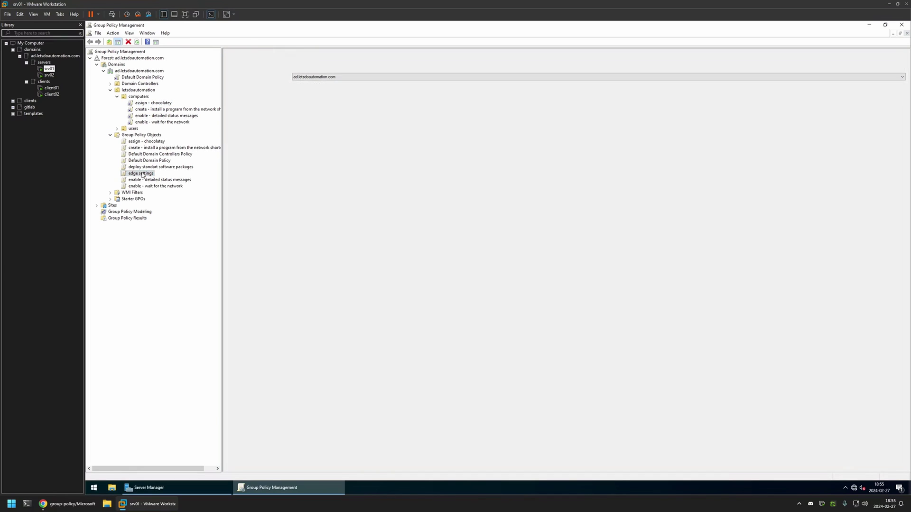
left_click(145, 174)
right_click(147, 176)
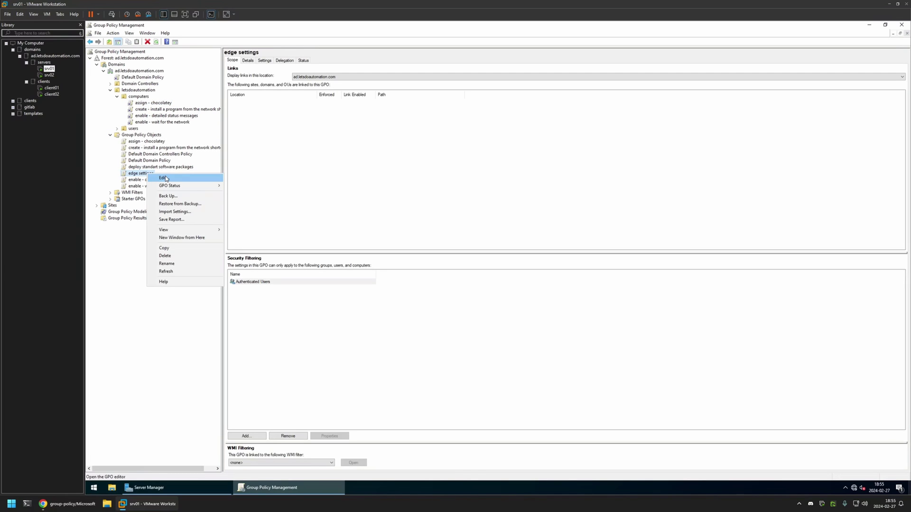
Edit edge settings and go to Computer Configuration > Administrative Templates > Microsoft Edge > Manage Search Engines.
left_click(156, 178)
left_click_drag(195, 55, 420, 126)
left_click_drag(415, 174, 523, 174)
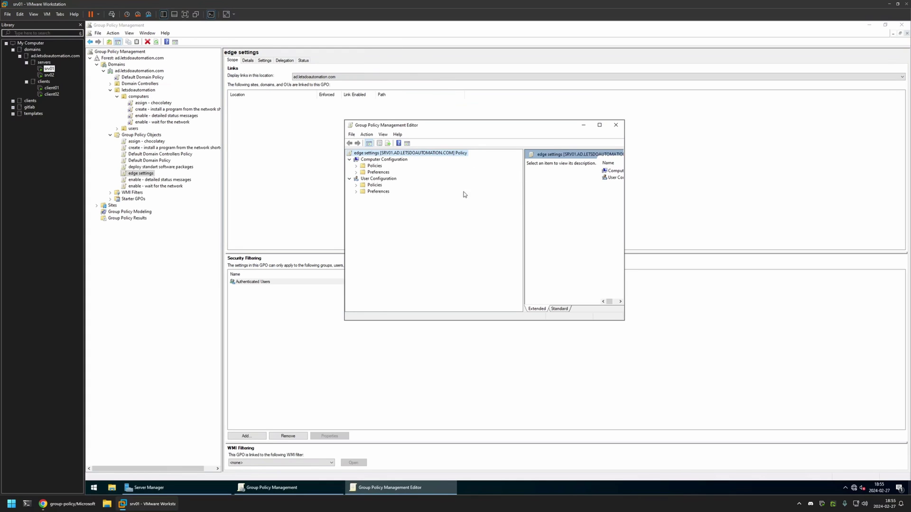
left_click(374, 160)
left_click(356, 166)
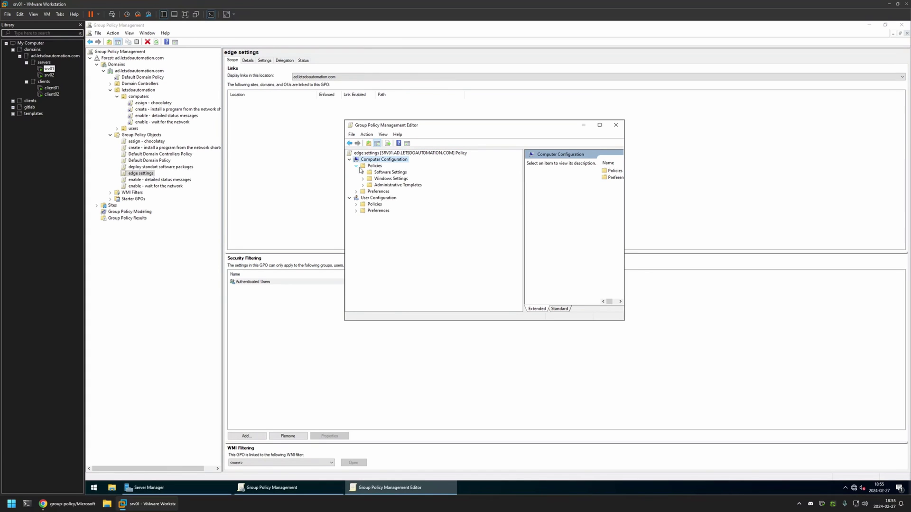
left_click(363, 185)
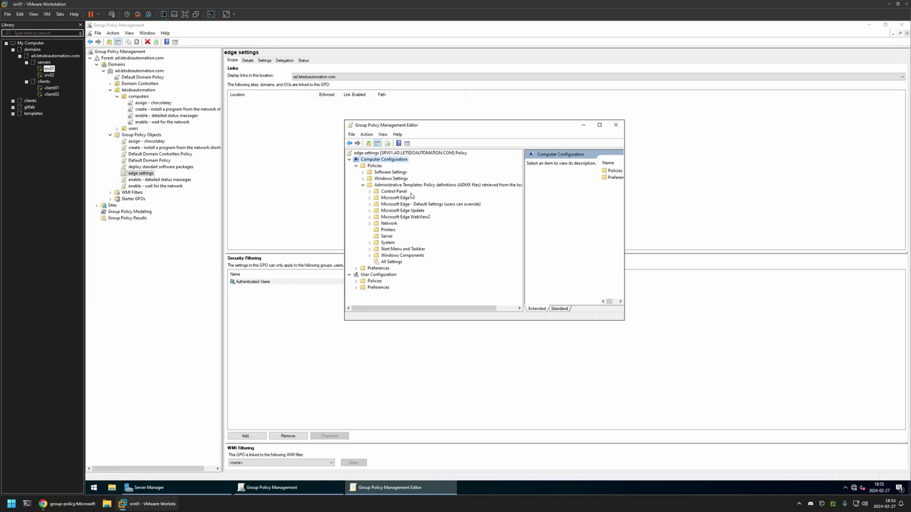
left_click(399, 199)
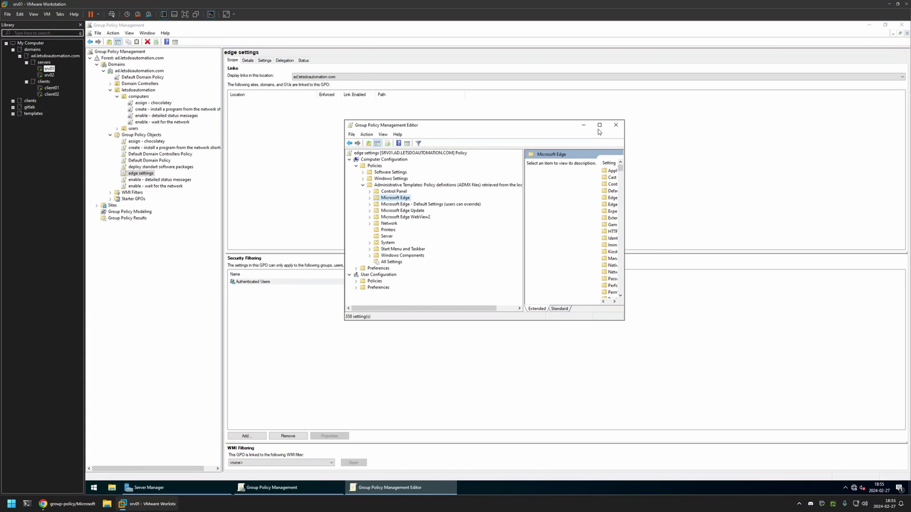
key("super+Up")
left_click(384, 266)
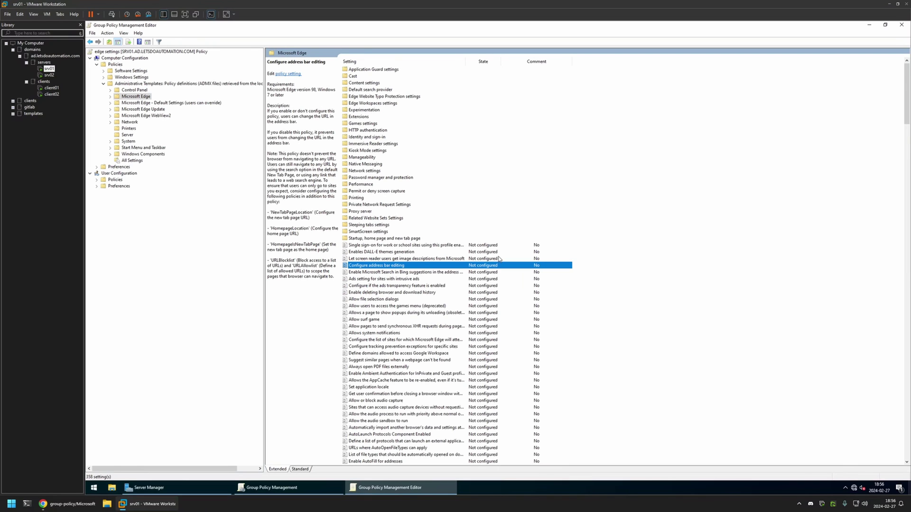
key("m")
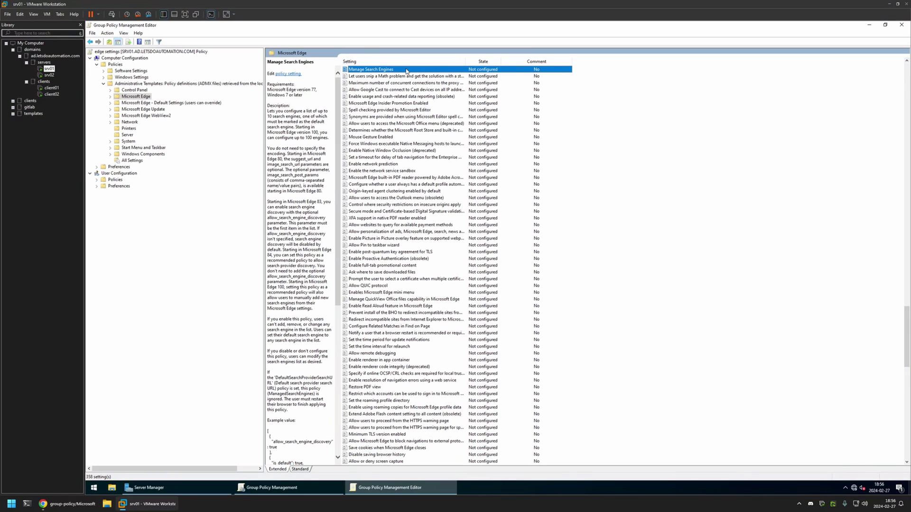
Set the Manage Search Engines policy to Enabled, then bring up the GitHub README.
double_click(392, 71)
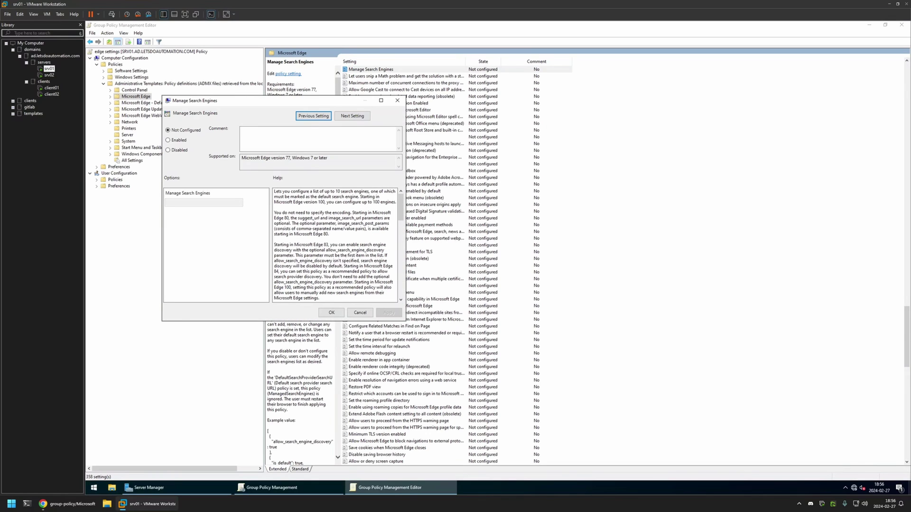
left_click_drag(309, 99, 536, 99)
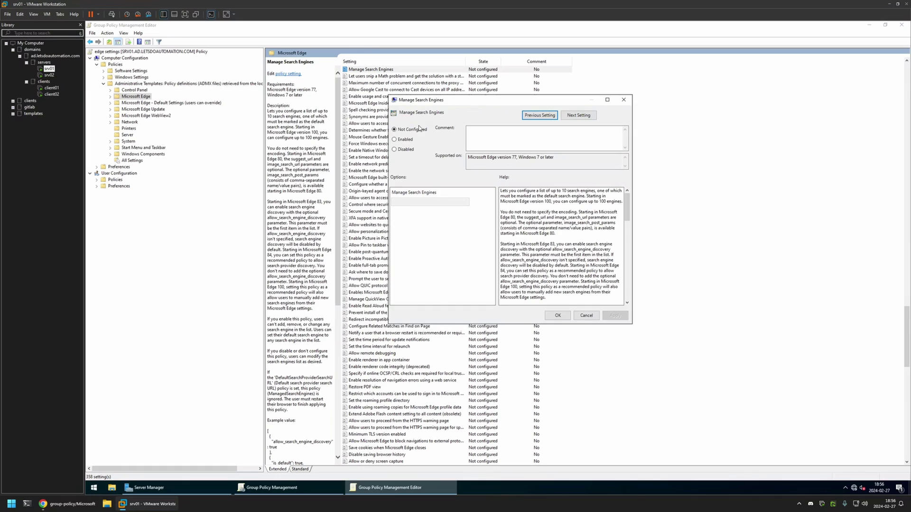
left_click(404, 139)
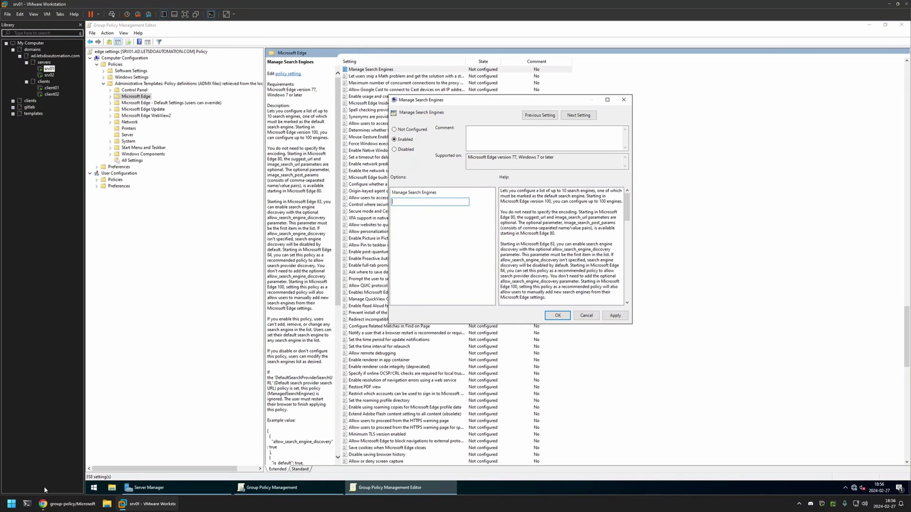
left_click(66, 504)
left_click_drag(360, 378, 279, 271)
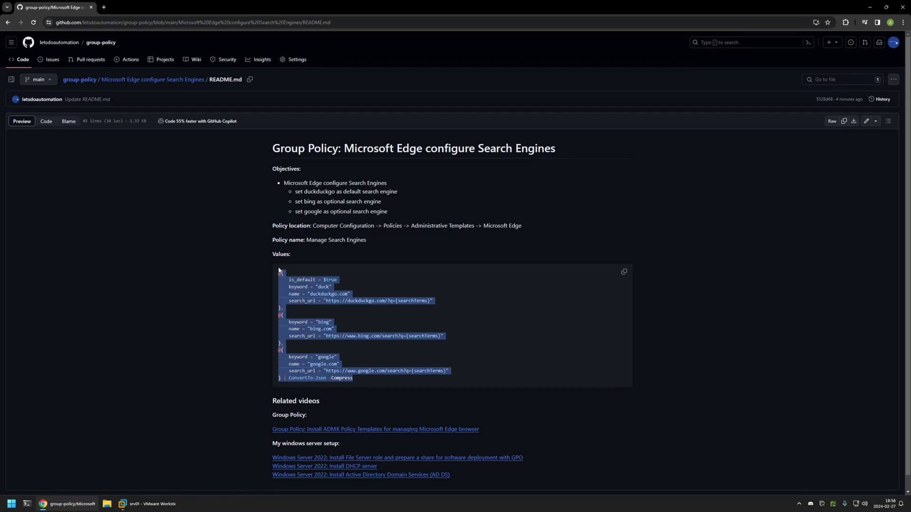
left_click(313, 300)
left_click_drag(282, 374, 276, 270)
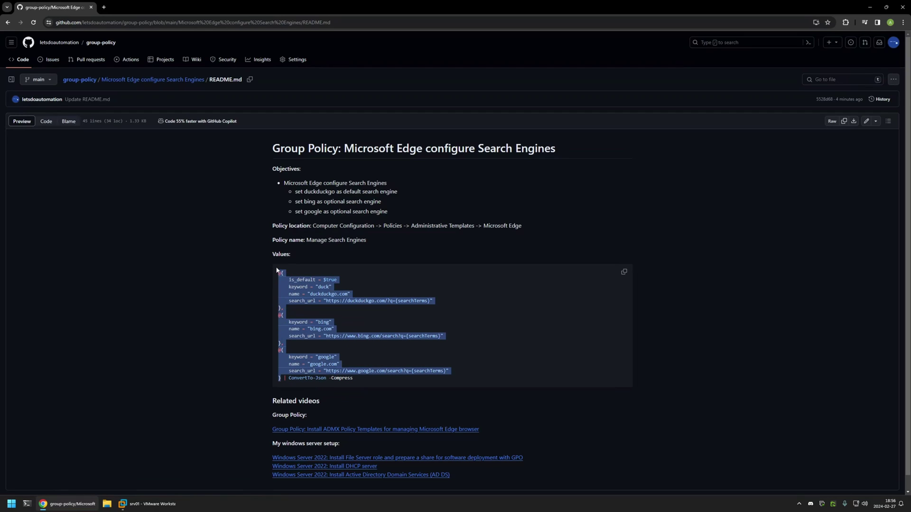
left_click_drag(364, 378, 297, 380)
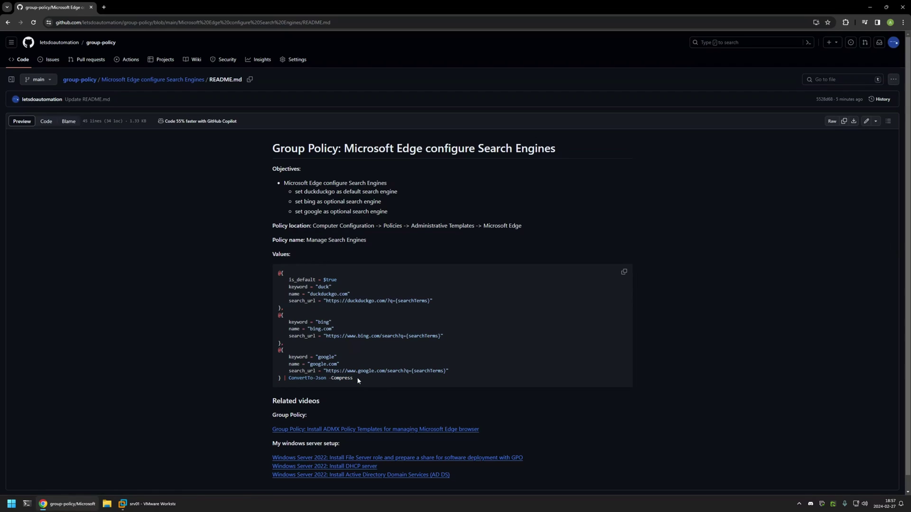
left_click_drag(279, 316, 266, 275)
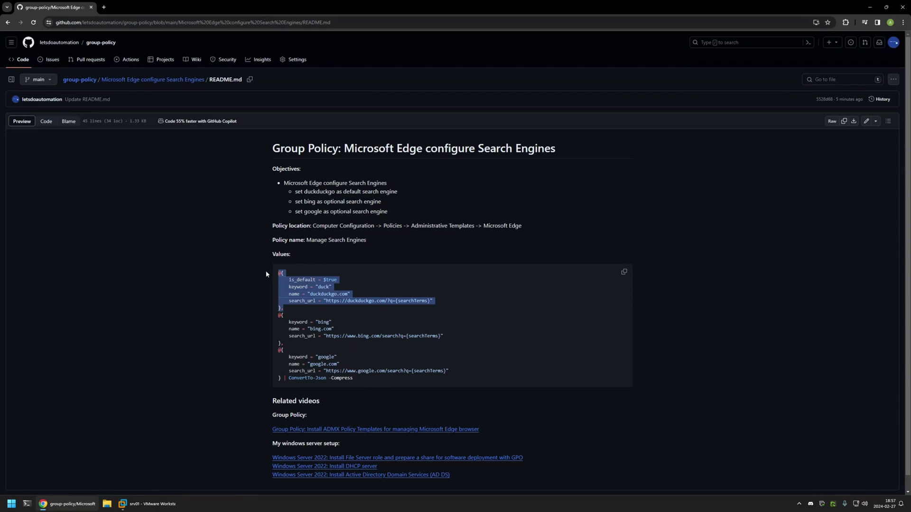
left_click(330, 296)
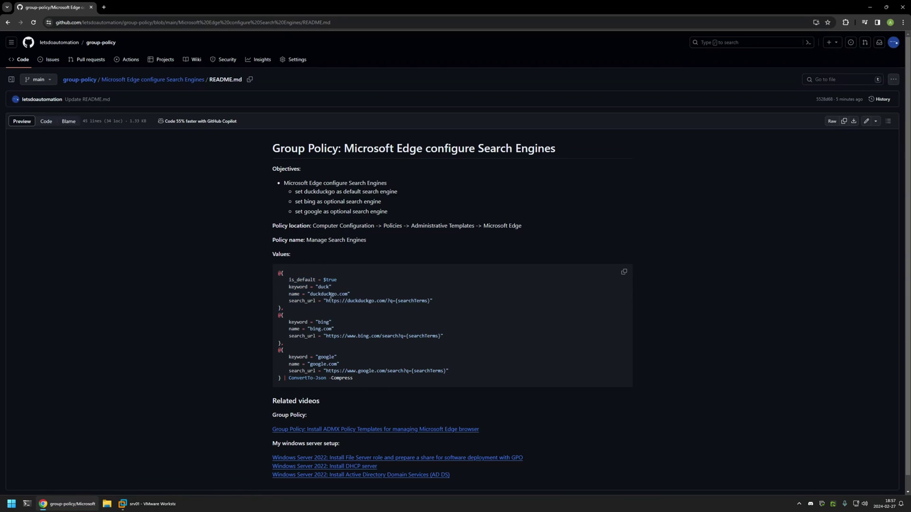
left_click_drag(338, 281, 350, 294)
left_click(311, 297)
left_click(291, 300)
left_click_drag(291, 300, 437, 304)
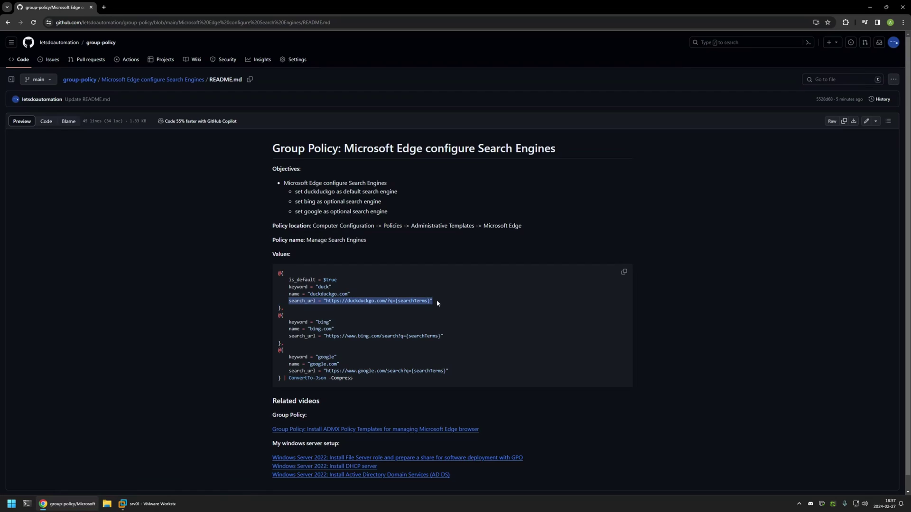
left_click(426, 313)
left_click_drag(314, 322, 350, 324)
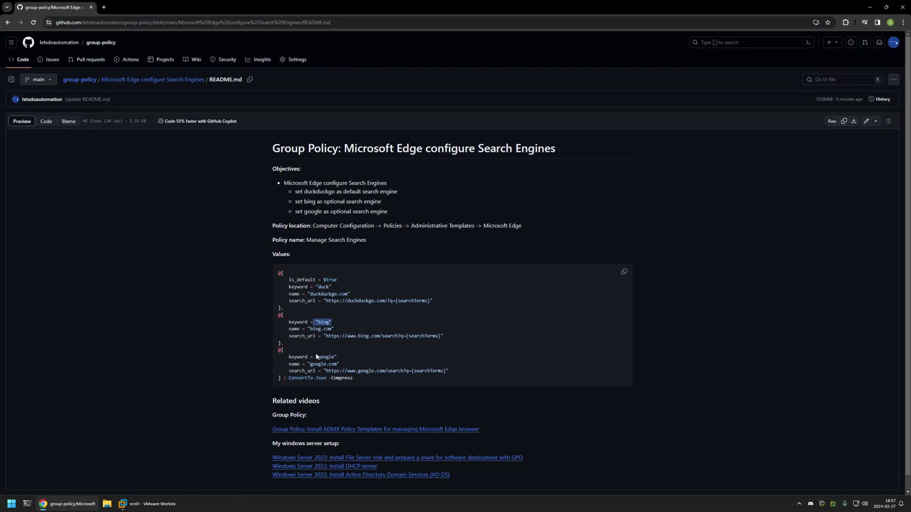
left_click_drag(316, 356, 354, 361)
left_click(356, 378)
Copy the README's search engine code block and launch Windows PowerShell as administrator.
left_click(623, 272)
left_click(143, 504)
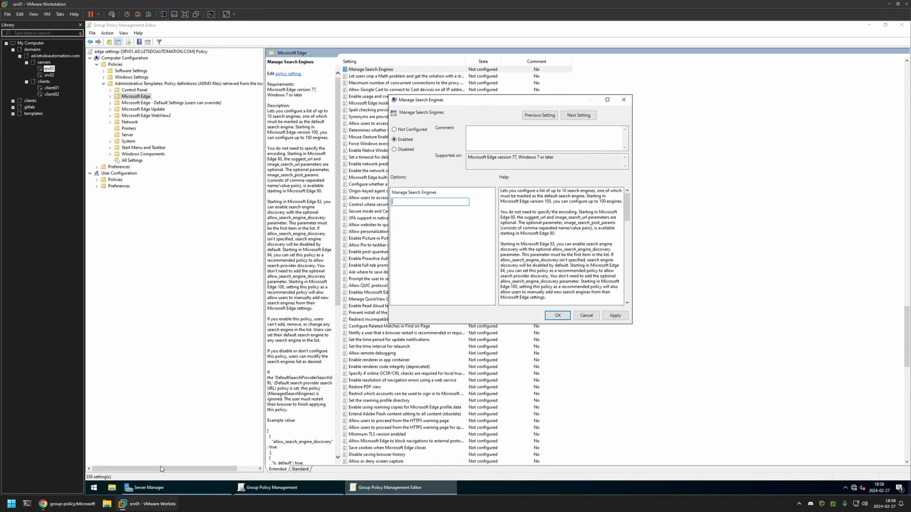
left_click(95, 487)
type("power")
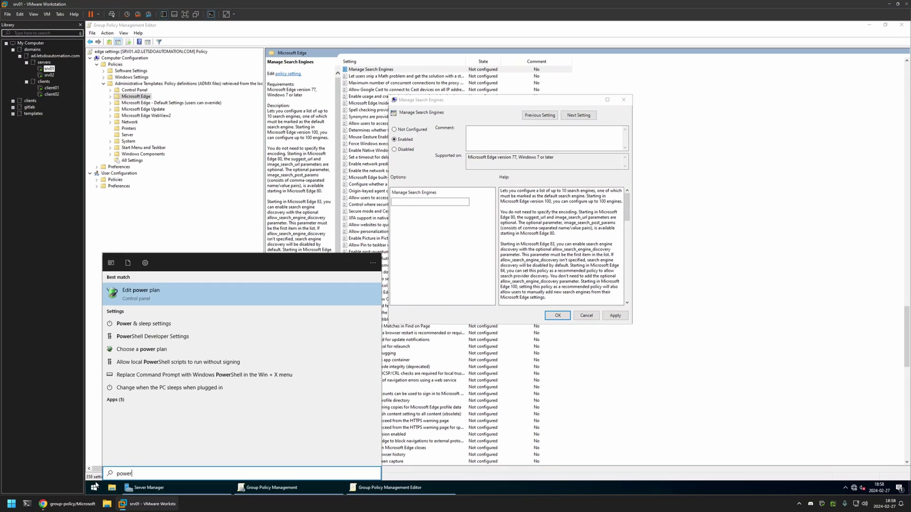
type("shell")
left_click(166, 300)
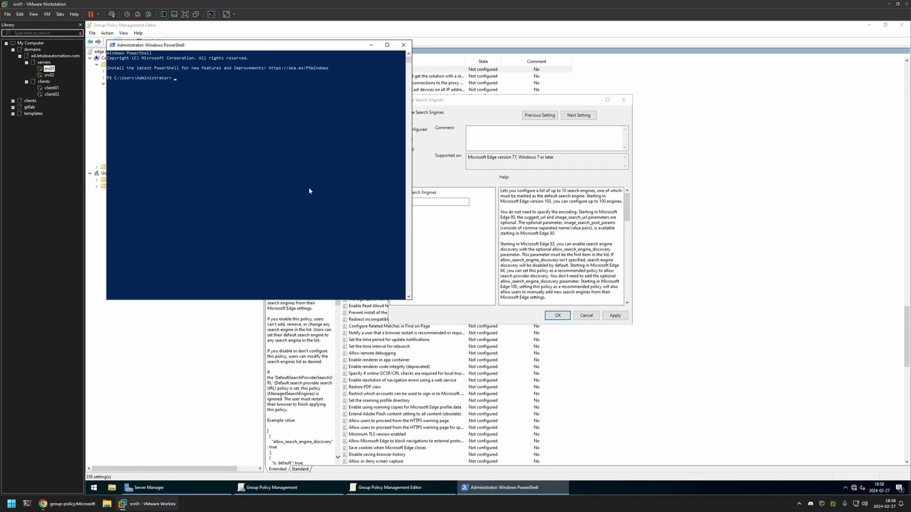
Run the pasted ConvertTo-Json command and copy the compressed JSON output.
left_click_drag(193, 51, 325, 78)
right_click(339, 141)
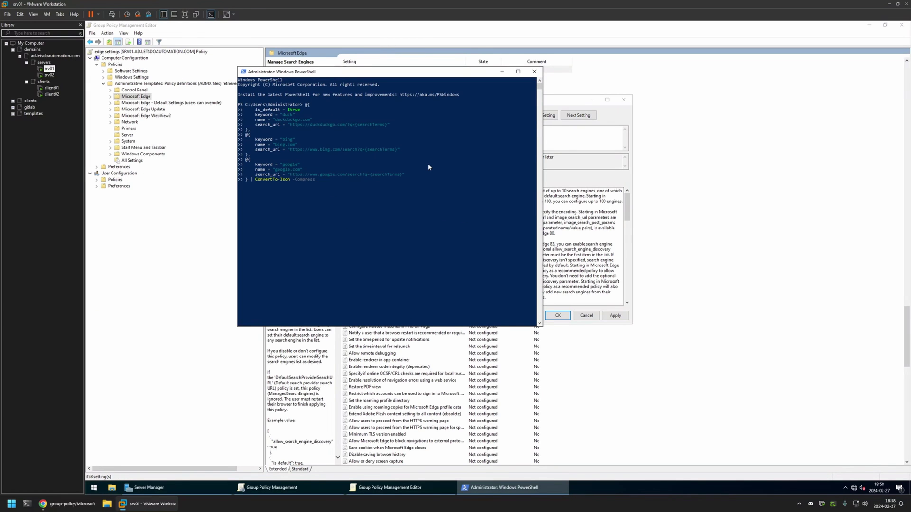
key("Return")
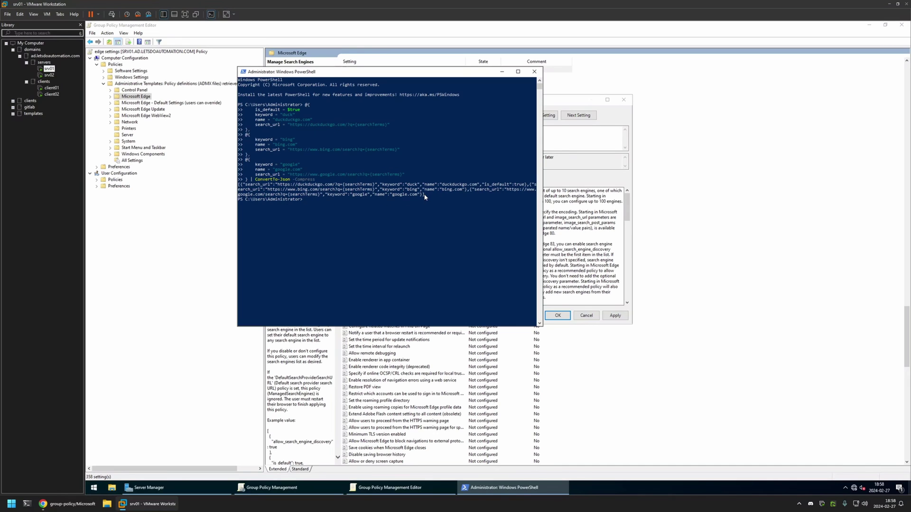
left_click_drag(425, 196, 238, 184)
right_click(366, 195)
Paste the compressed JSON engine list into Manage Search Engines, apply and confirm.
left_click(502, 72)
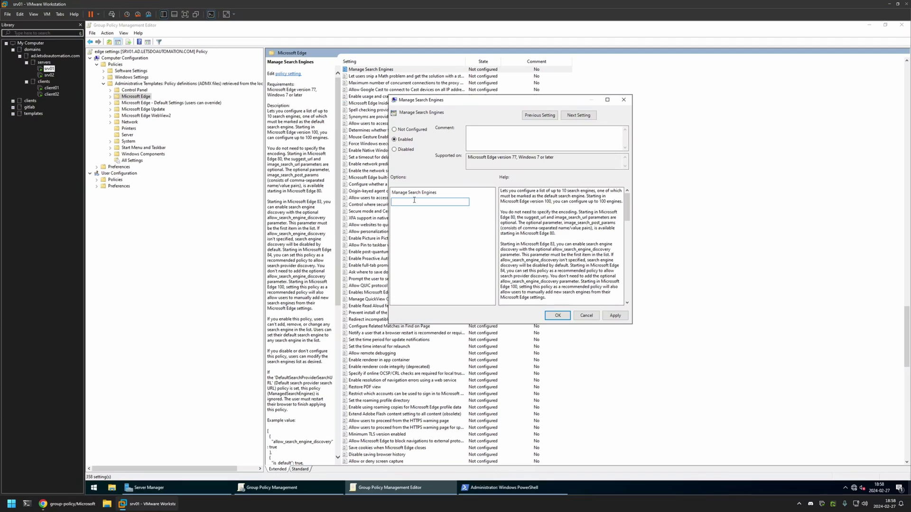
key("ctrl+v")
left_click(613, 316)
left_click(560, 315)
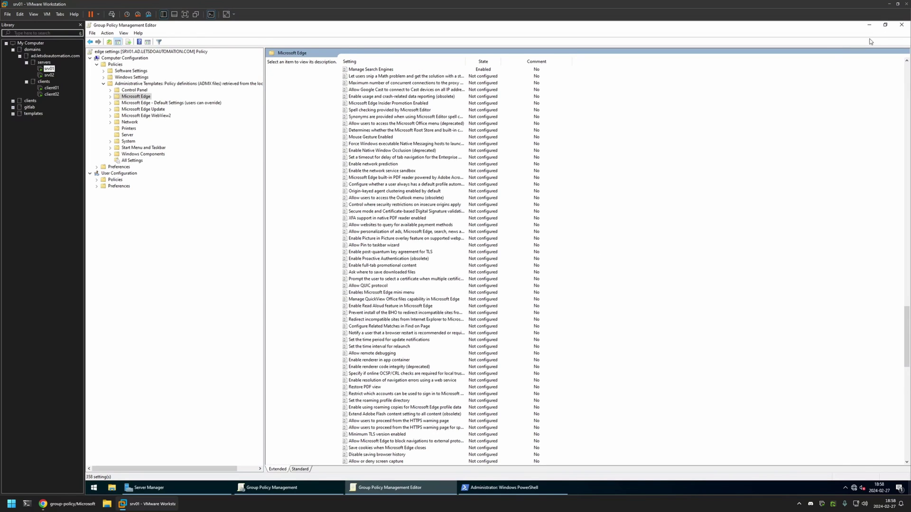
Set the edge settings GPO status to User configuration settings disabled.
left_click(901, 24)
left_click(249, 60)
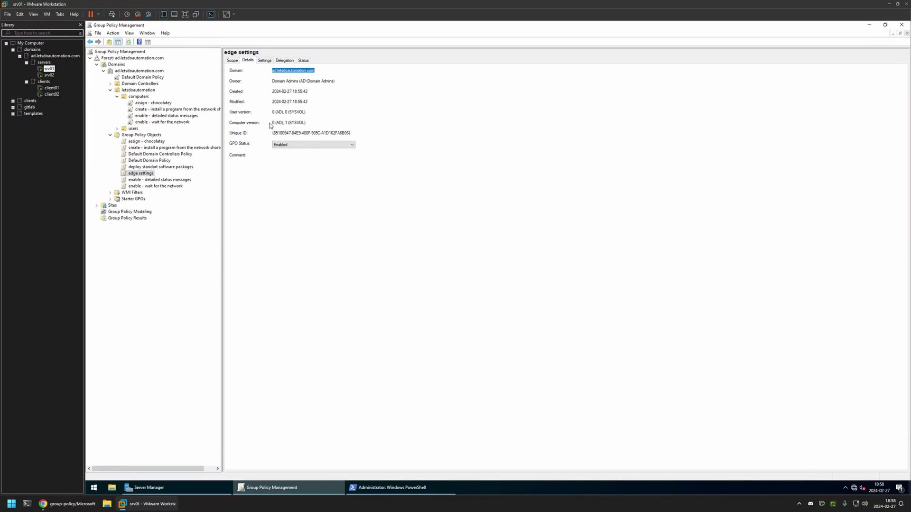
left_click(288, 145)
left_click(292, 165)
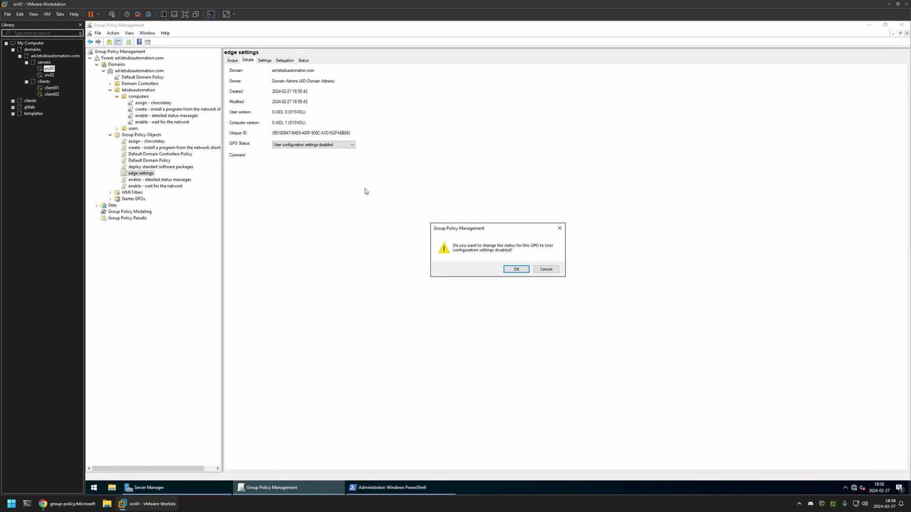
left_click(514, 269)
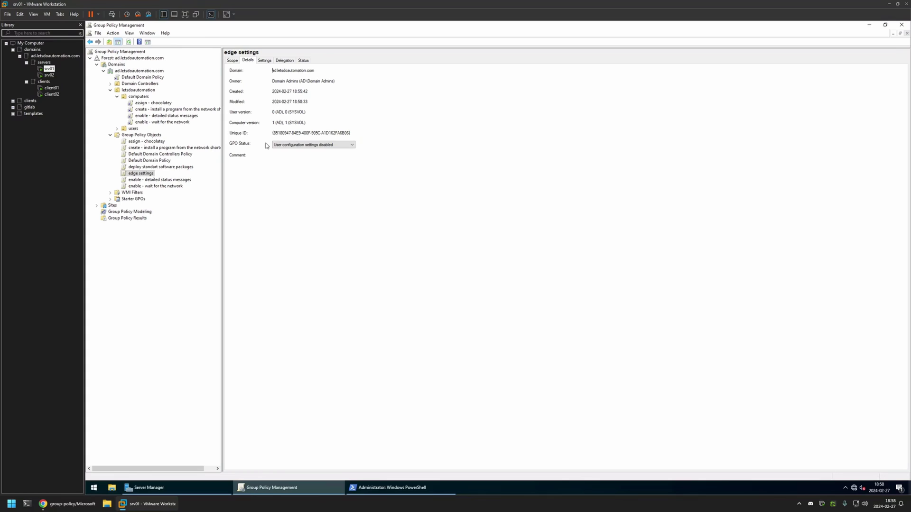
Link the edge settings GPO to the computers OU.
left_click(144, 96)
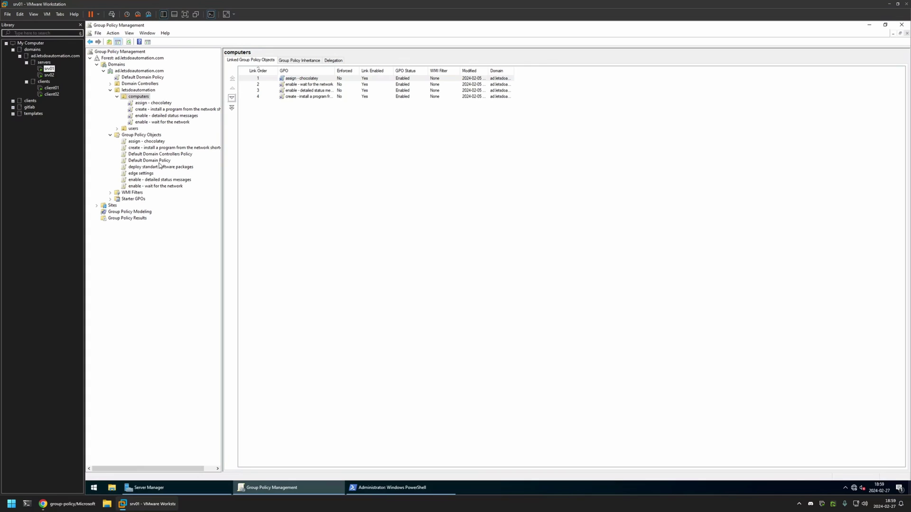
left_click_drag(150, 174, 141, 101)
left_click(514, 272)
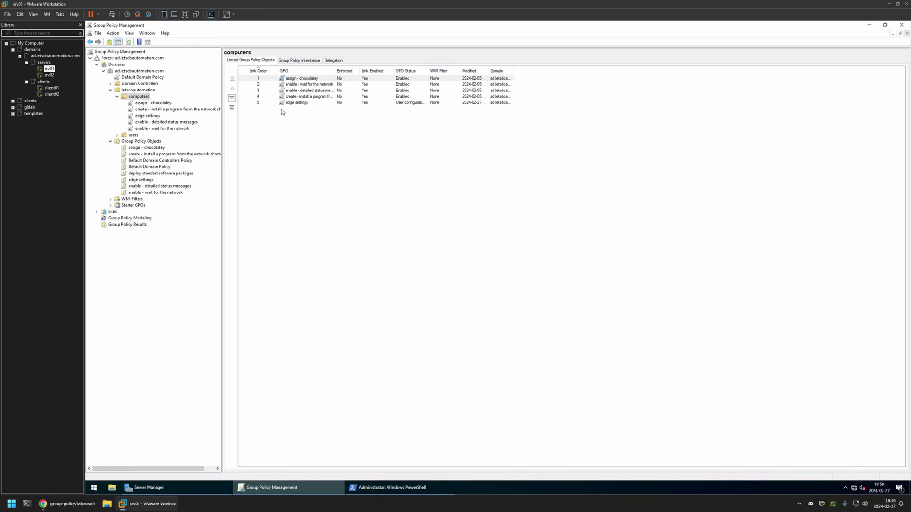
On client01, launch Edge, search for 'cats' from the address bar, and reject cookies.
left_click(52, 88)
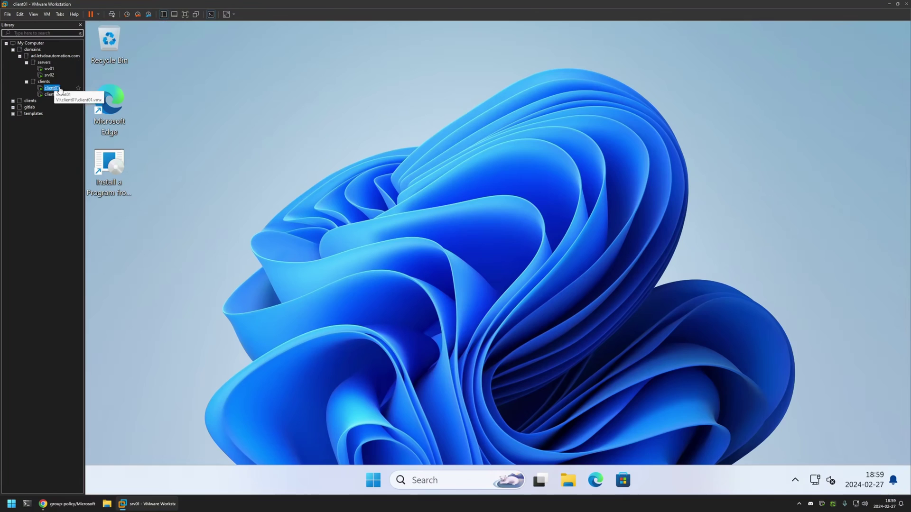
double_click(118, 101)
left_click(262, 56)
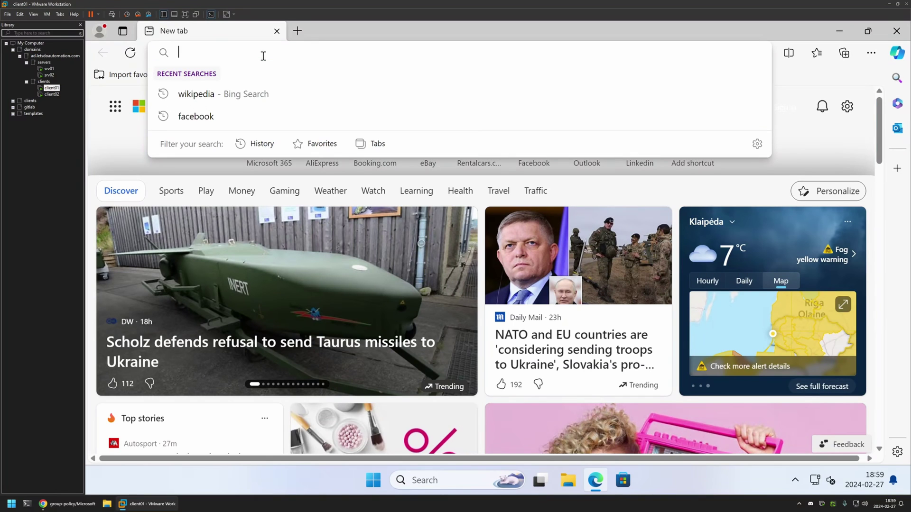
type("cats")
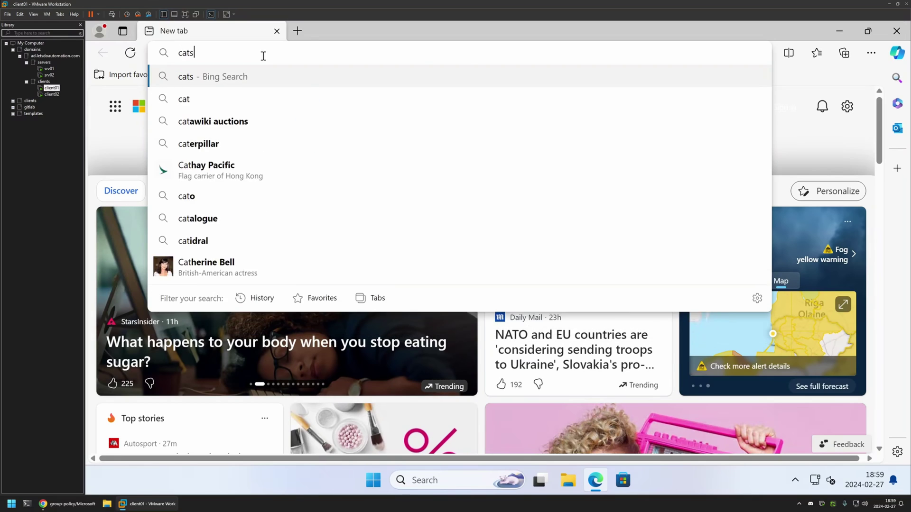
key("Return")
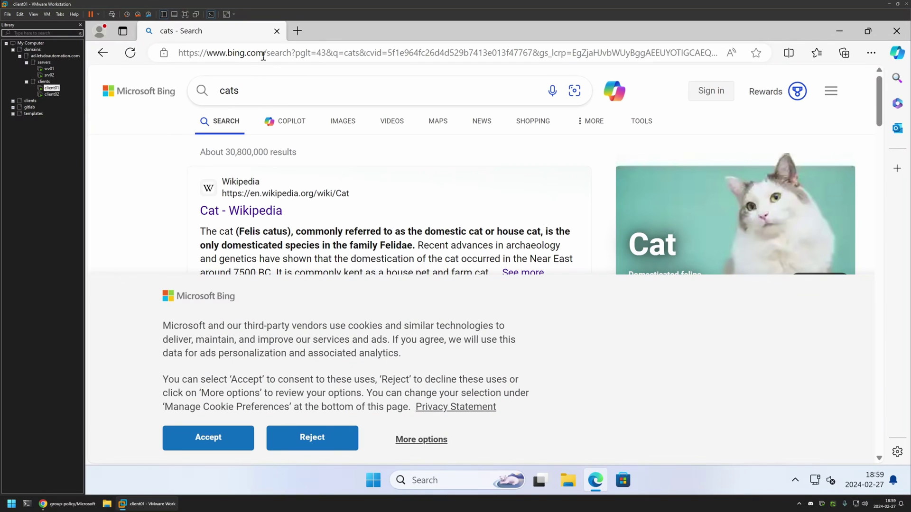
left_click(301, 437)
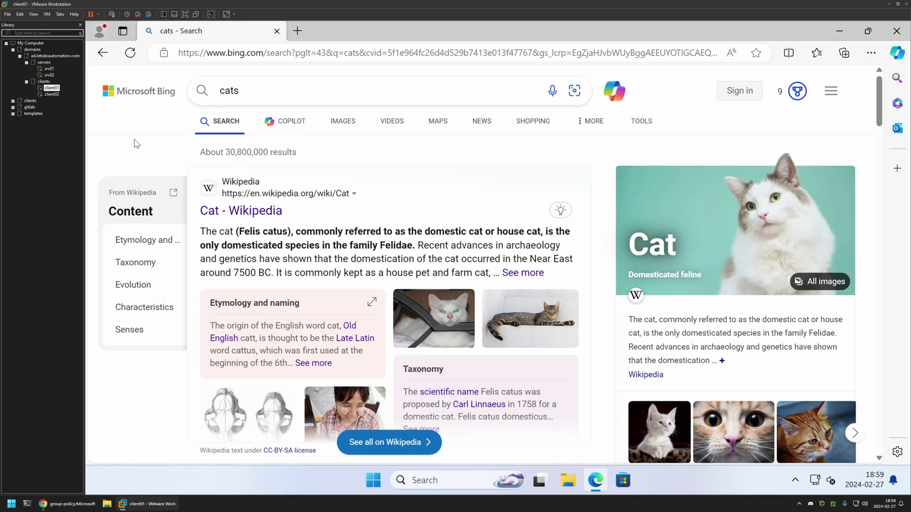
Open Command Prompt on client01 and run gpupdate.
left_click(380, 479)
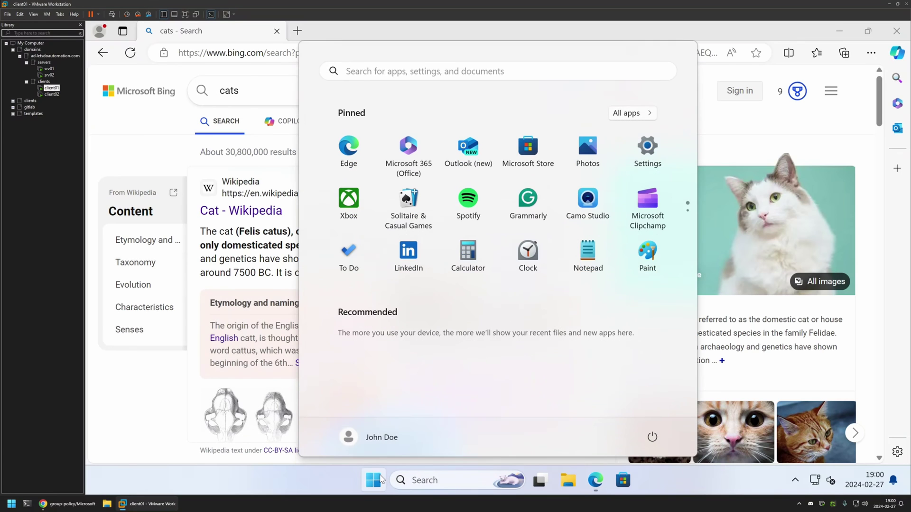
type("cmd")
key("Return")
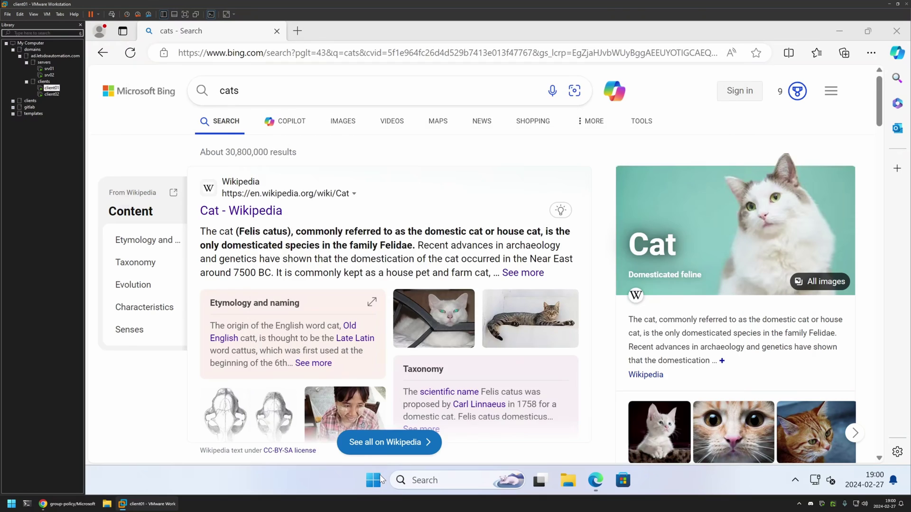
type("gpup")
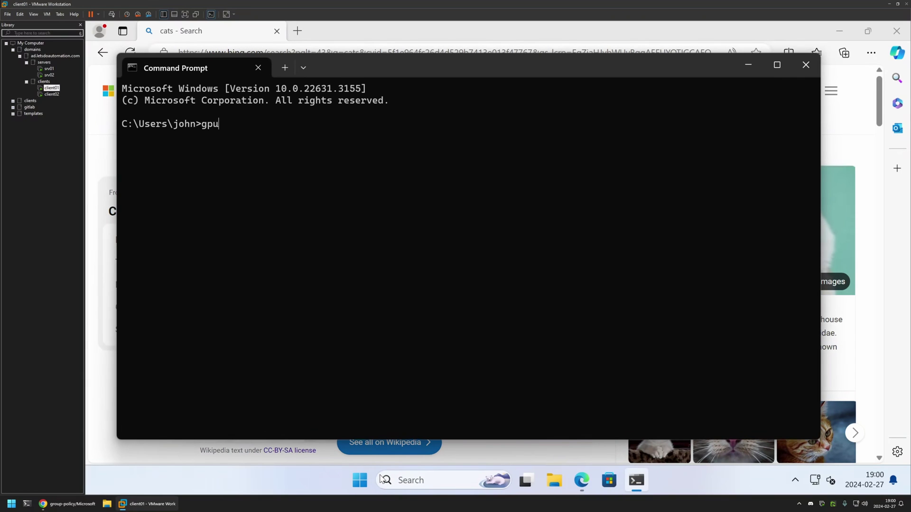
type("date")
key("Return")
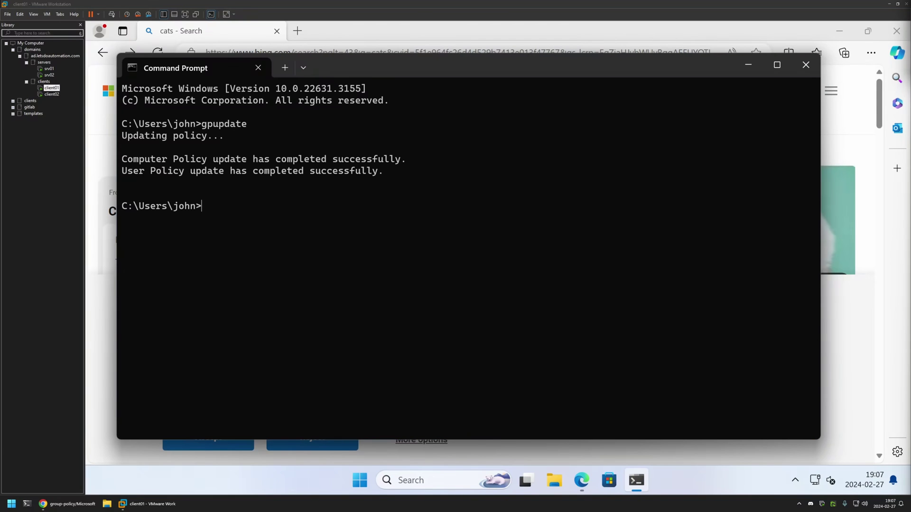
Search 'cats' from Edge's address bar to confirm DuckDuckGo is the default engine.
key("alt+Tab")
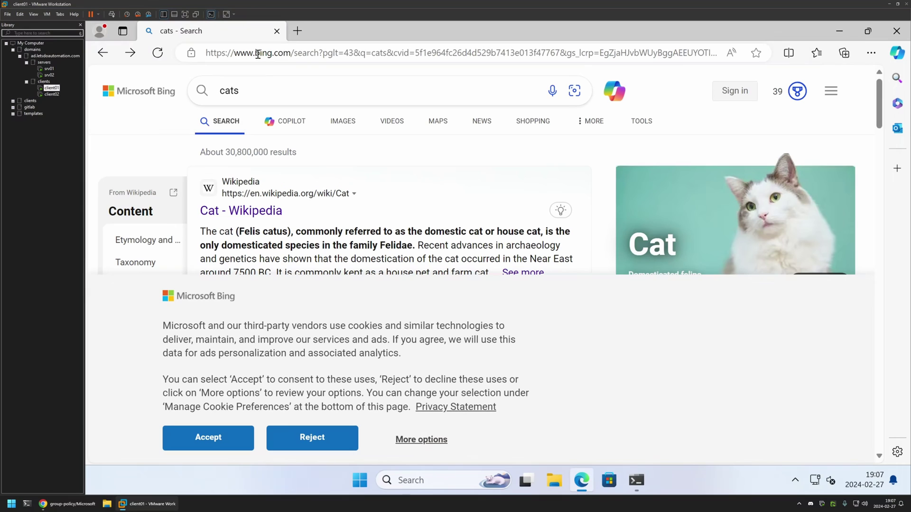
left_click(258, 53)
type("cats")
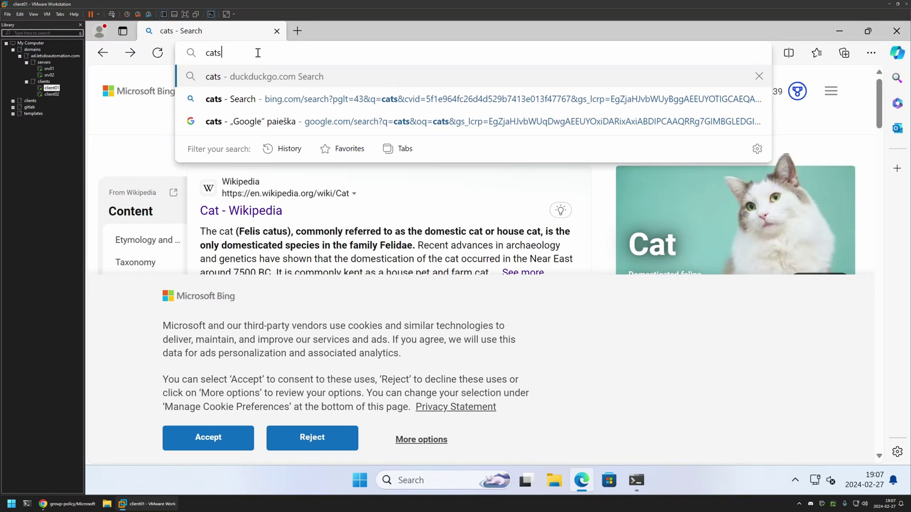
key("Return")
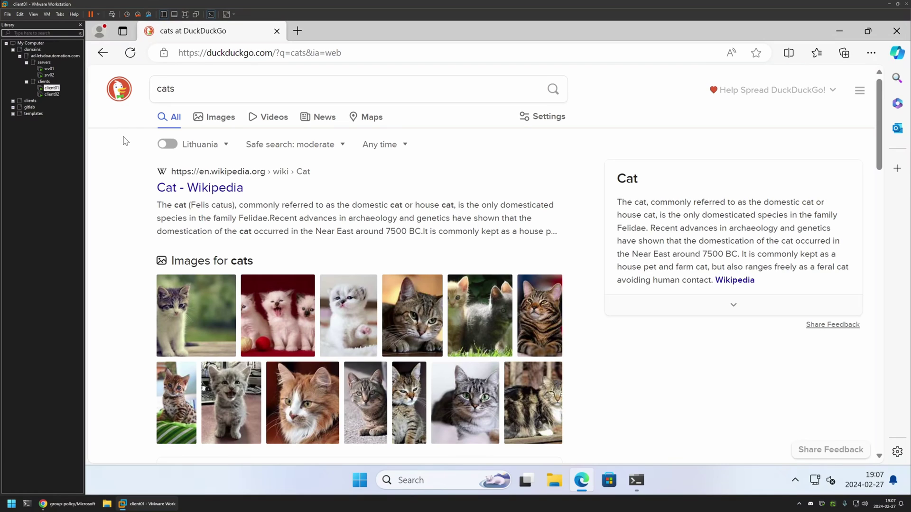
Search Google for 'dogs' using the google keyword.
left_click(215, 53)
type("google")
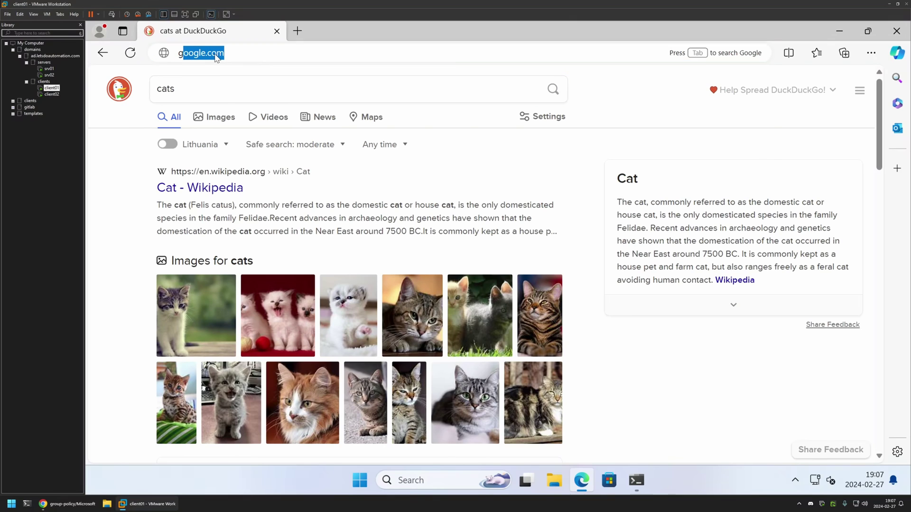
key("Tab")
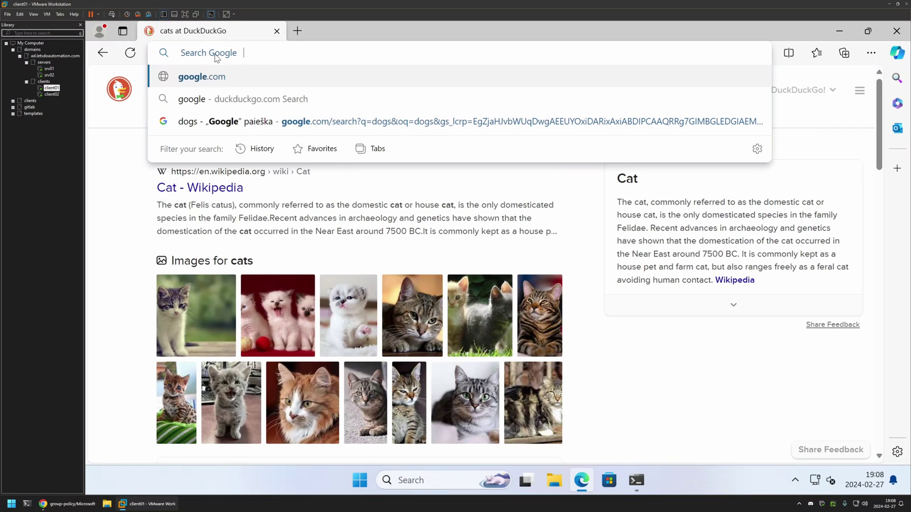
type("dogs")
key("Return")
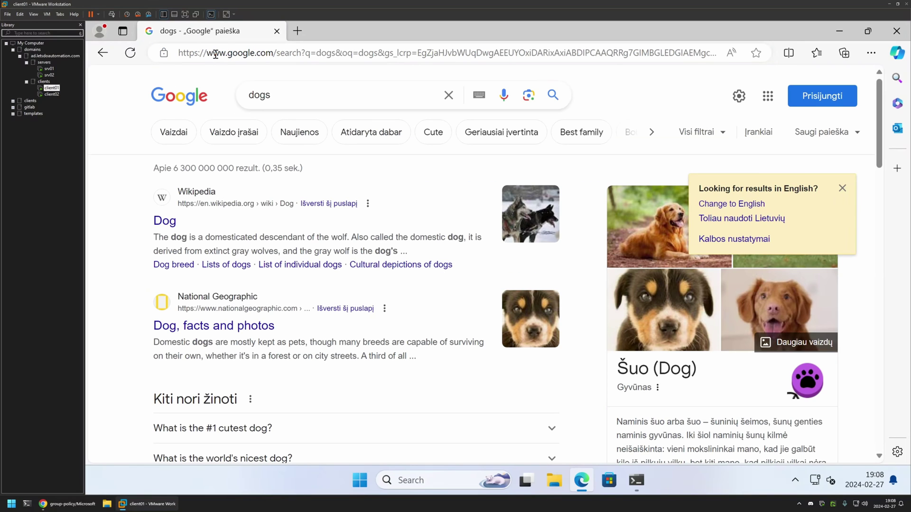
Search Bing for 'horse' using the bing keyword.
left_click(215, 53)
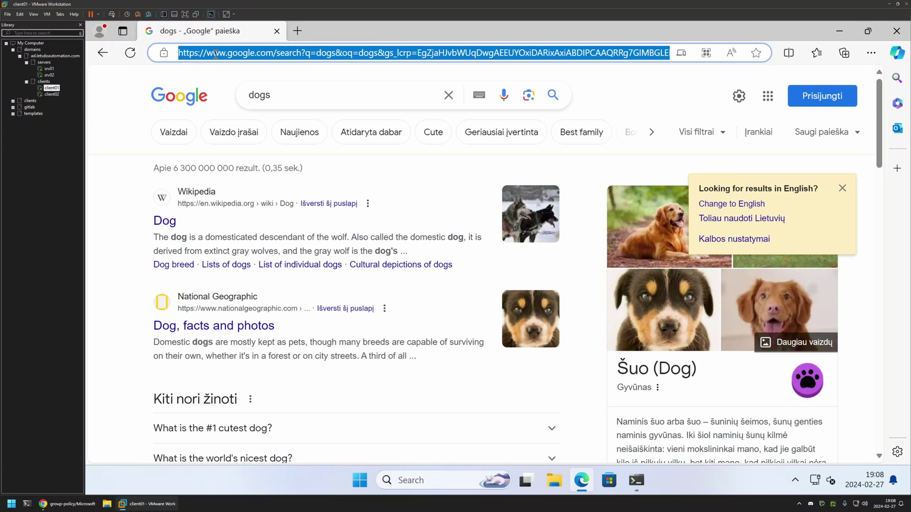
type("bing")
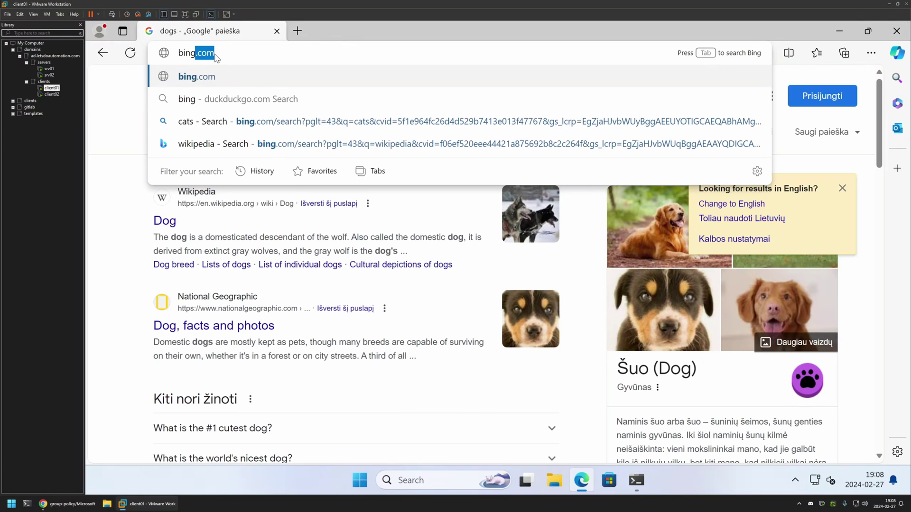
key("Tab")
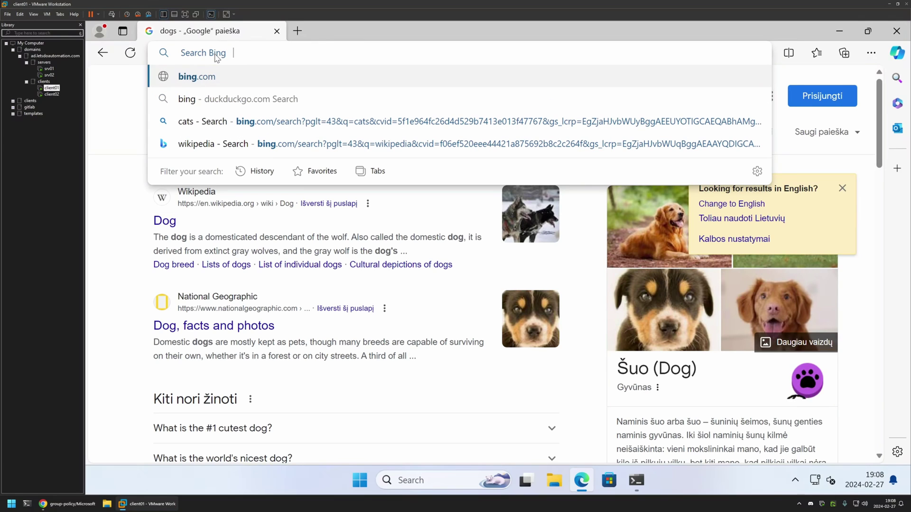
type("hors")
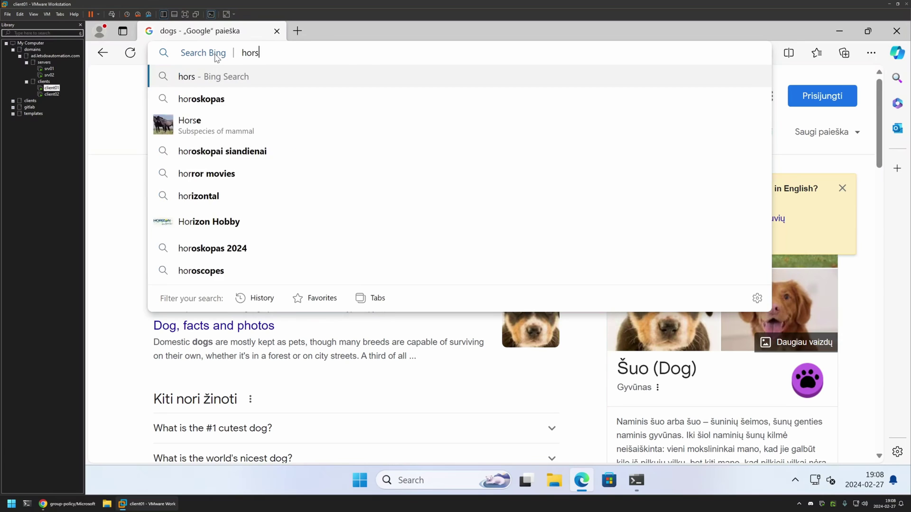
type("e")
key("Return")
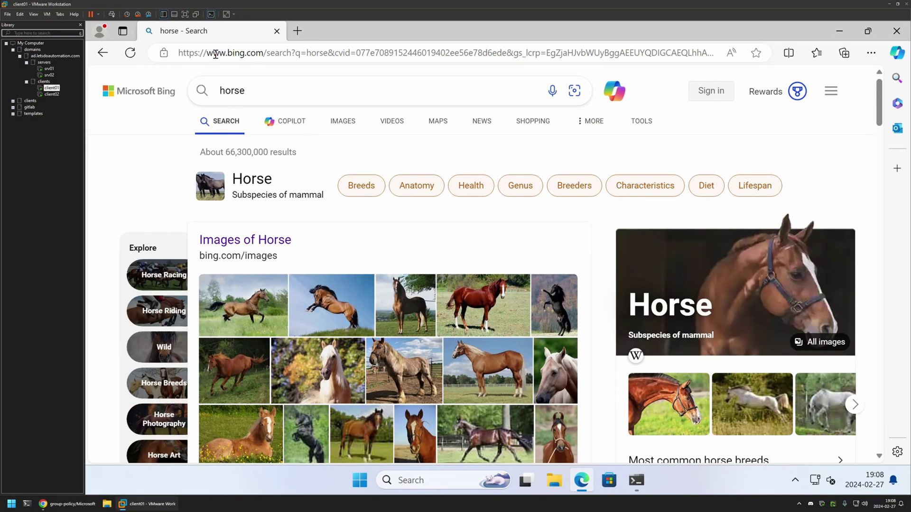